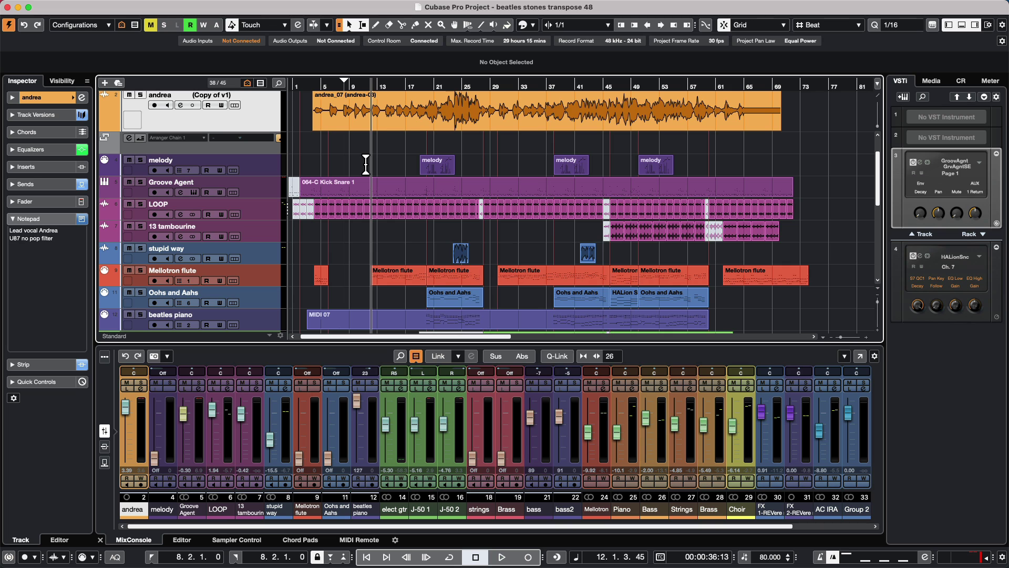
# Open Pitch Shift via Audio > Processes for the andrea-03 vocal event
pyautogui.click(375, 128)
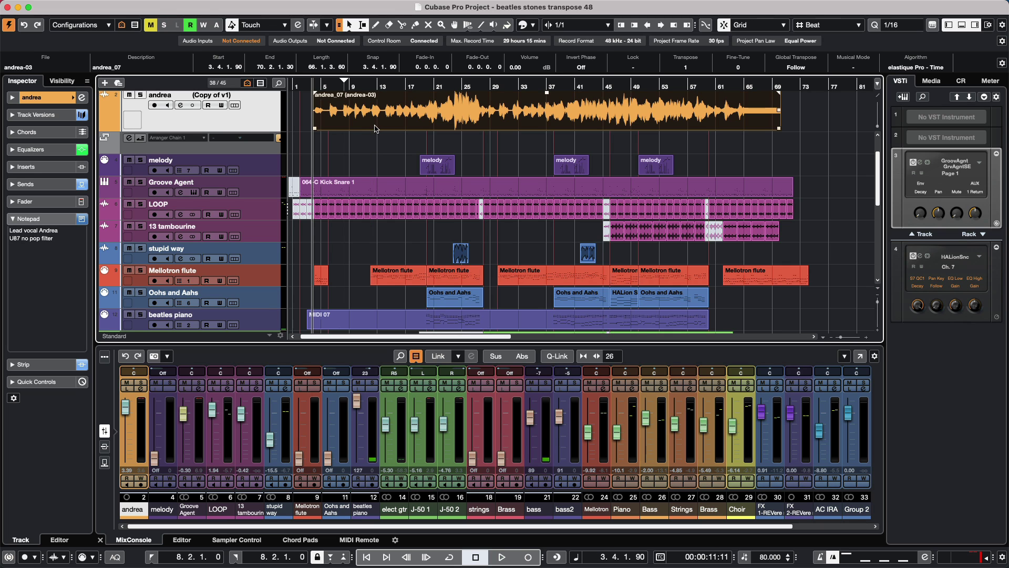
pyautogui.click(154, 7)
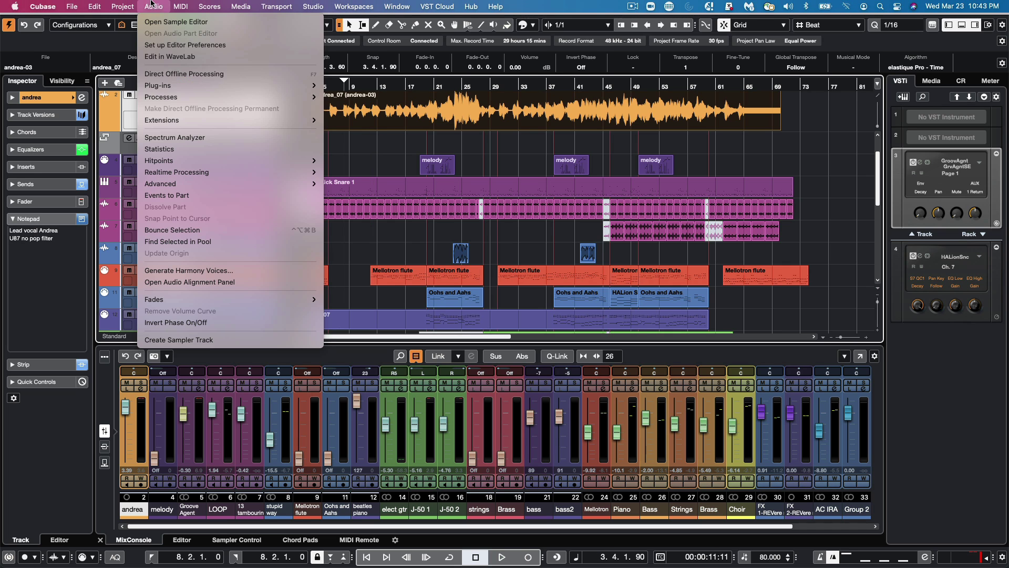
pyautogui.moveTo(190, 85)
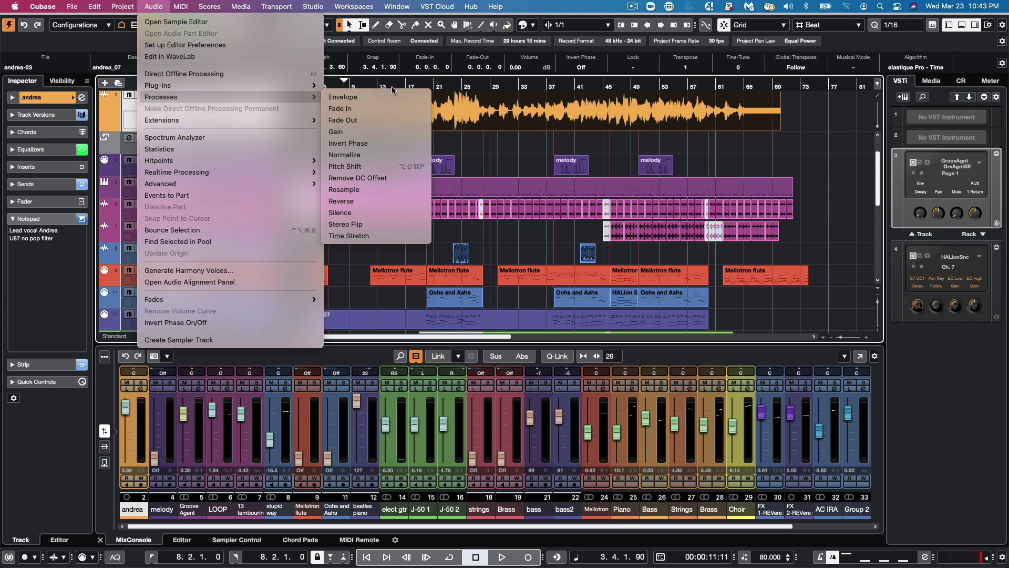
pyautogui.click(376, 165)
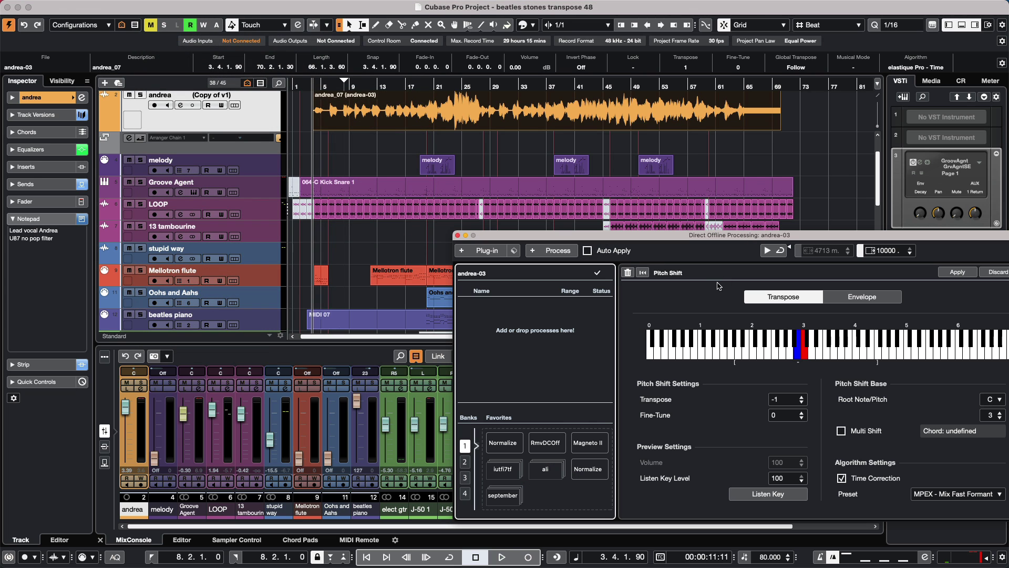
# Close Pitch Shift unapplied, cancel Groove Agent's MIDI Transpose Setup, and reselect the andrea event
pyautogui.click(457, 236)
pyautogui.click(465, 192)
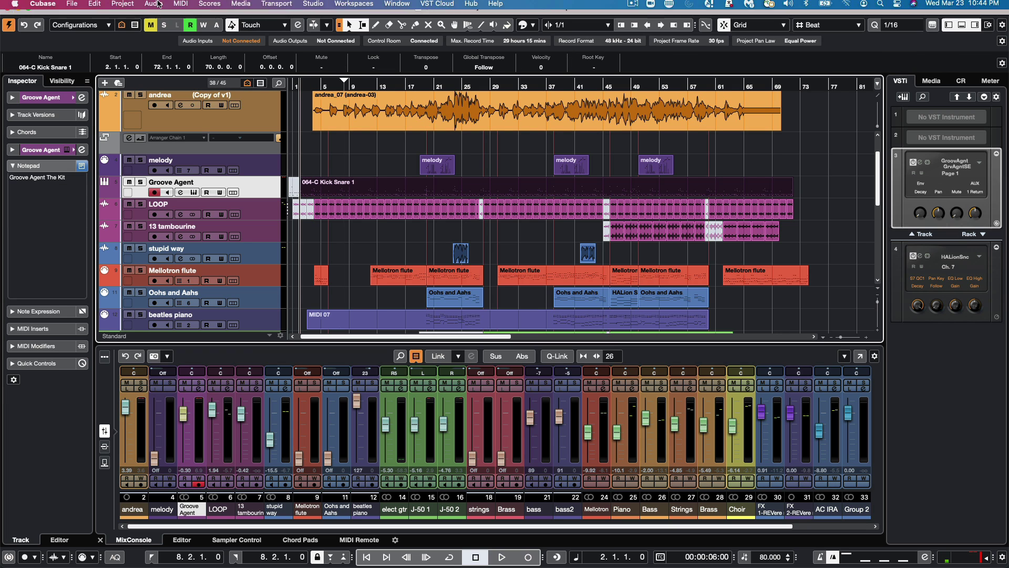
pyautogui.click(180, 8)
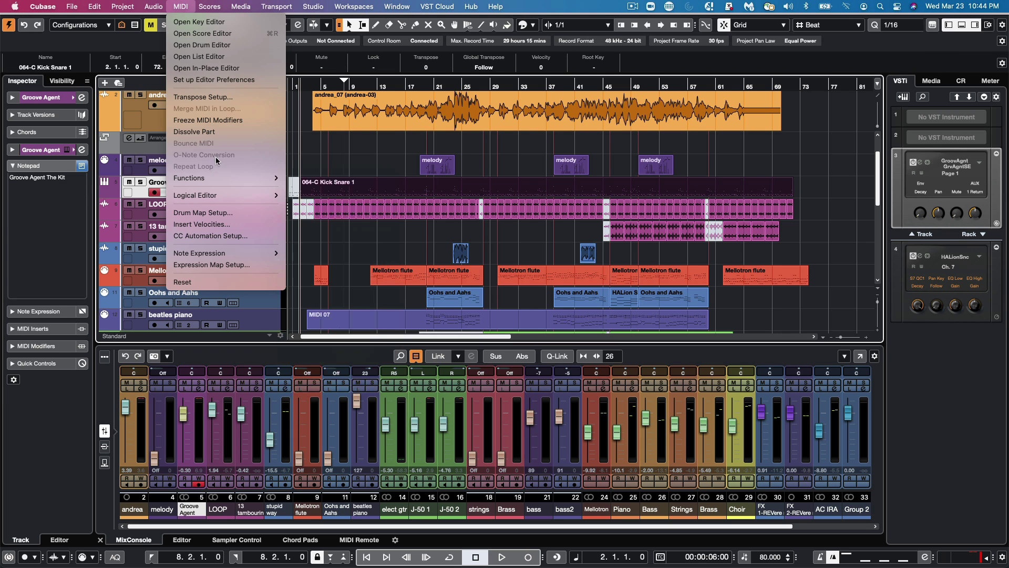
pyautogui.click(235, 97)
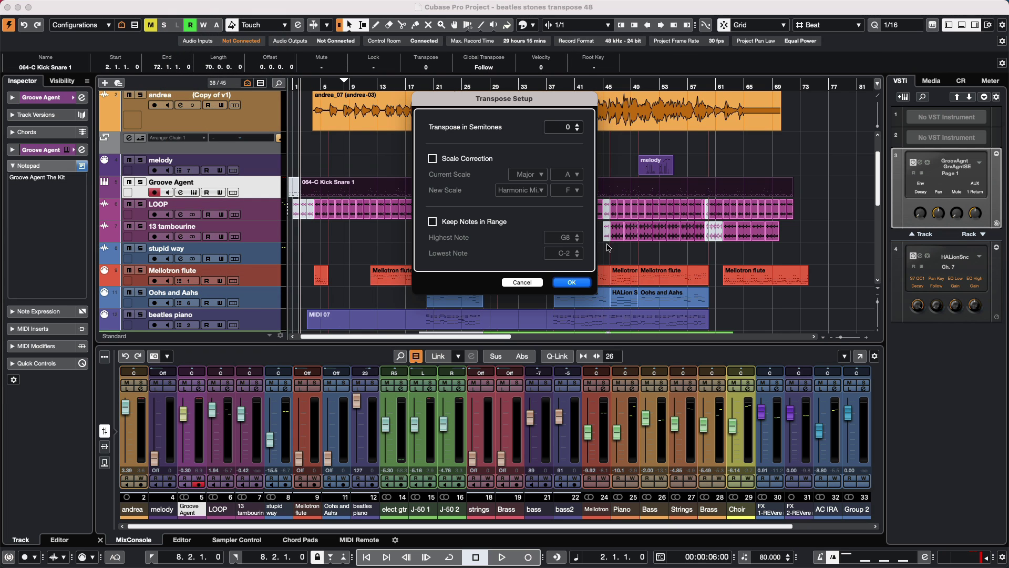
pyautogui.click(522, 282)
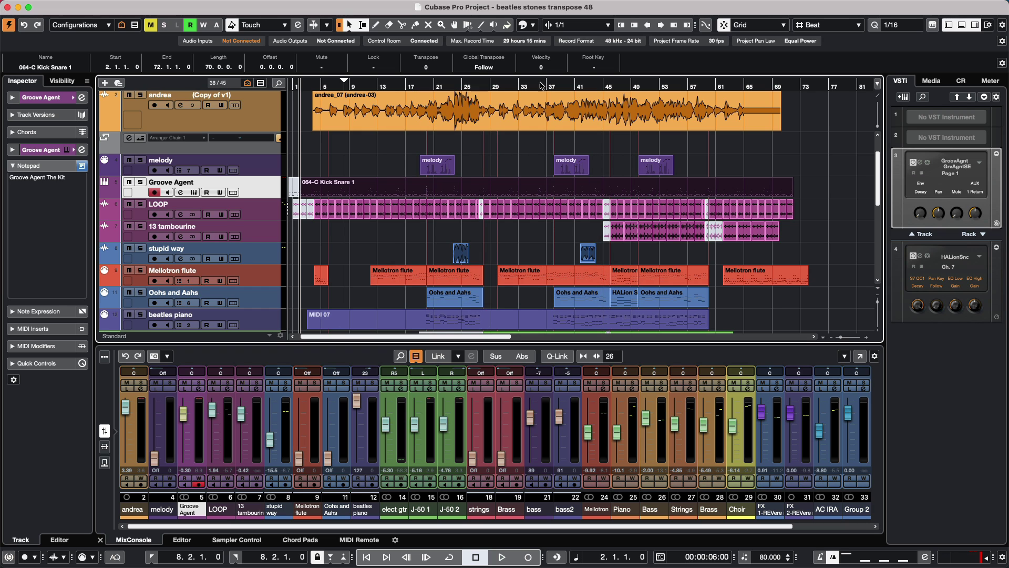
pyautogui.click(550, 123)
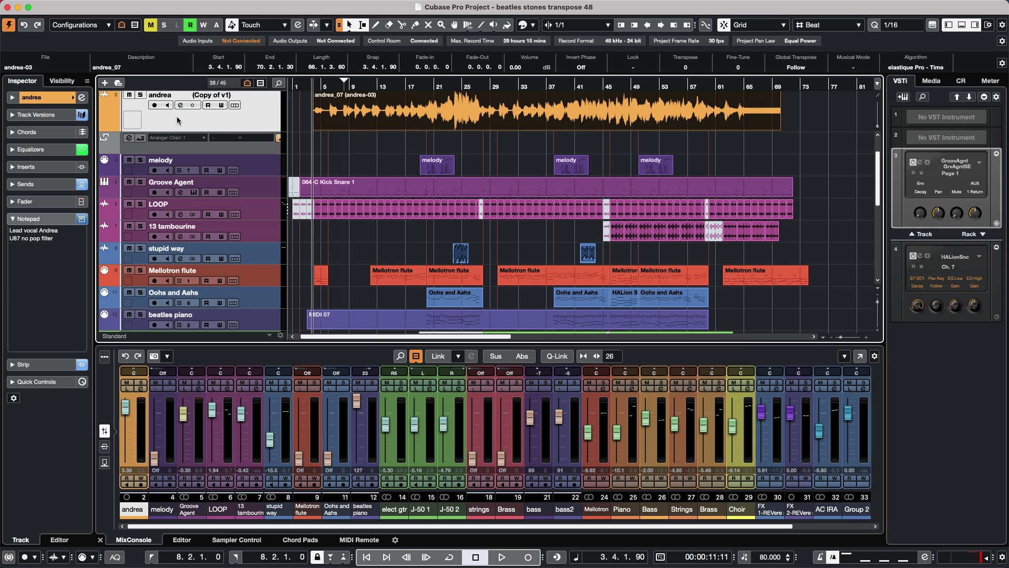
# Add a Transpose track below the andrea vocal track and pick the Draw tool
pyautogui.rightClick(177, 120)
pyautogui.moveTo(188, 127)
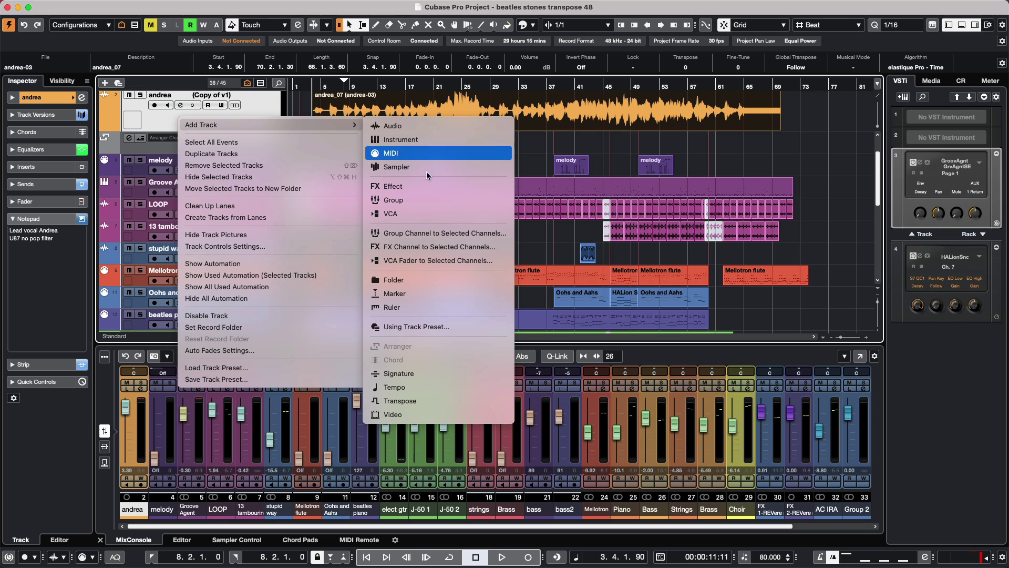
pyautogui.click(428, 401)
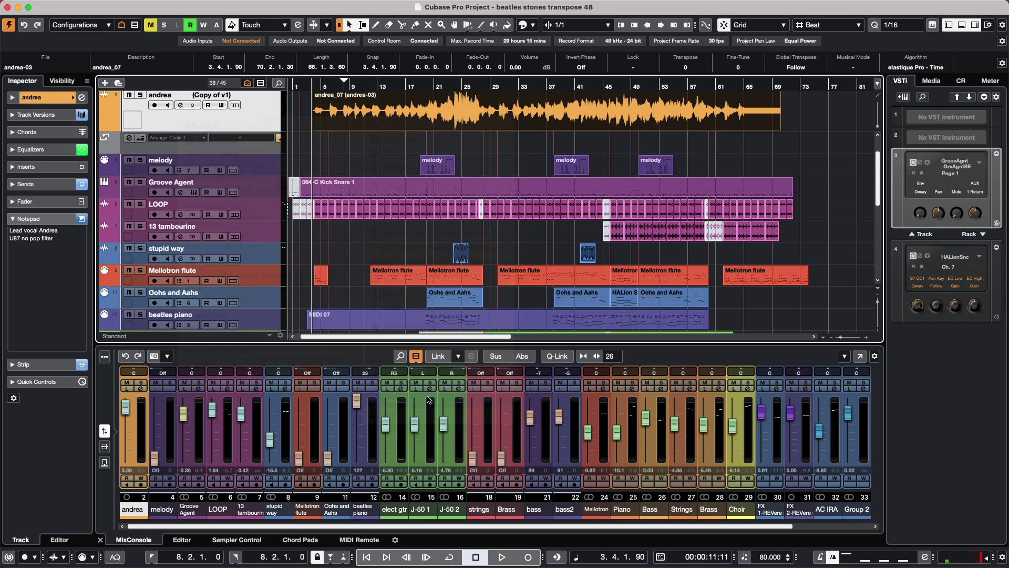
pyautogui.rightClick(331, 152)
pyautogui.click(358, 152)
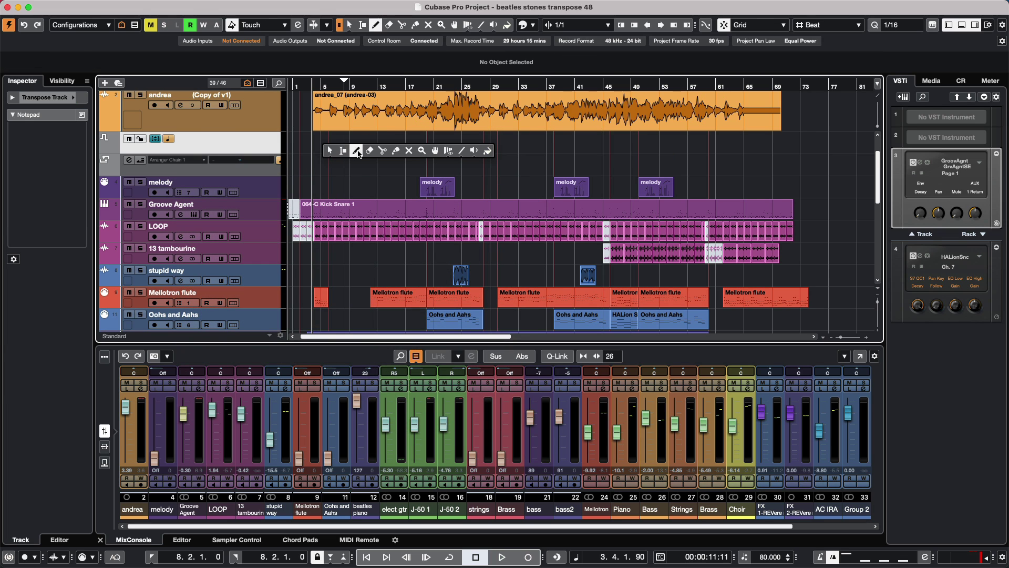
# Draw a 0 transpose event on the Transpose track and return to Object Selection
pyautogui.click(297, 150)
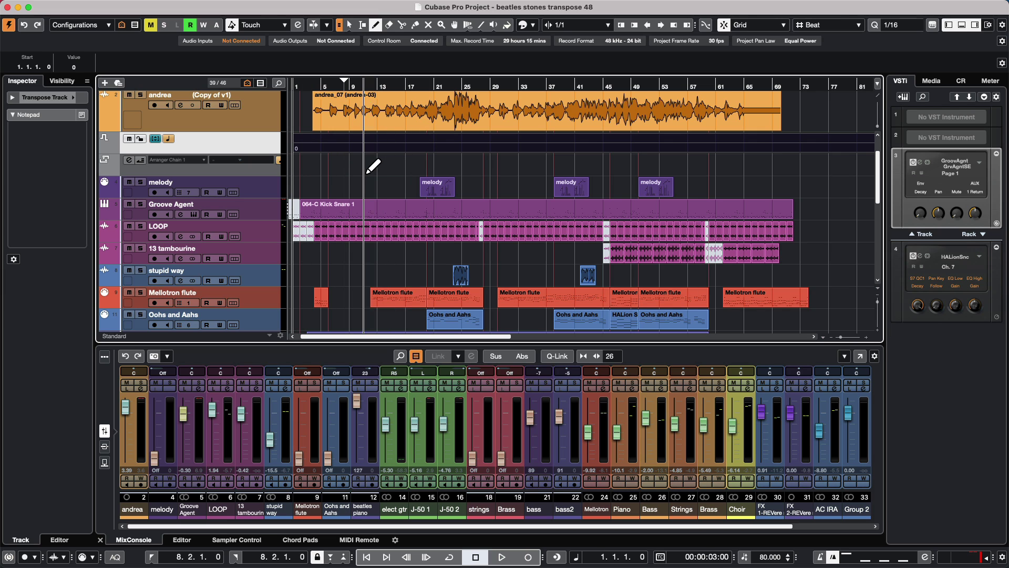
pyautogui.press('1')
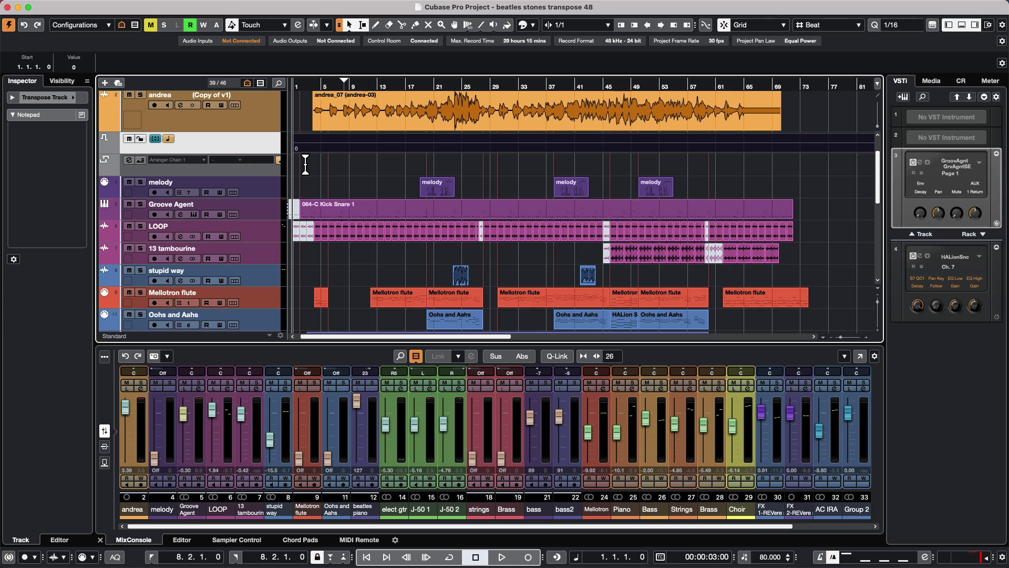
pyautogui.click(339, 173)
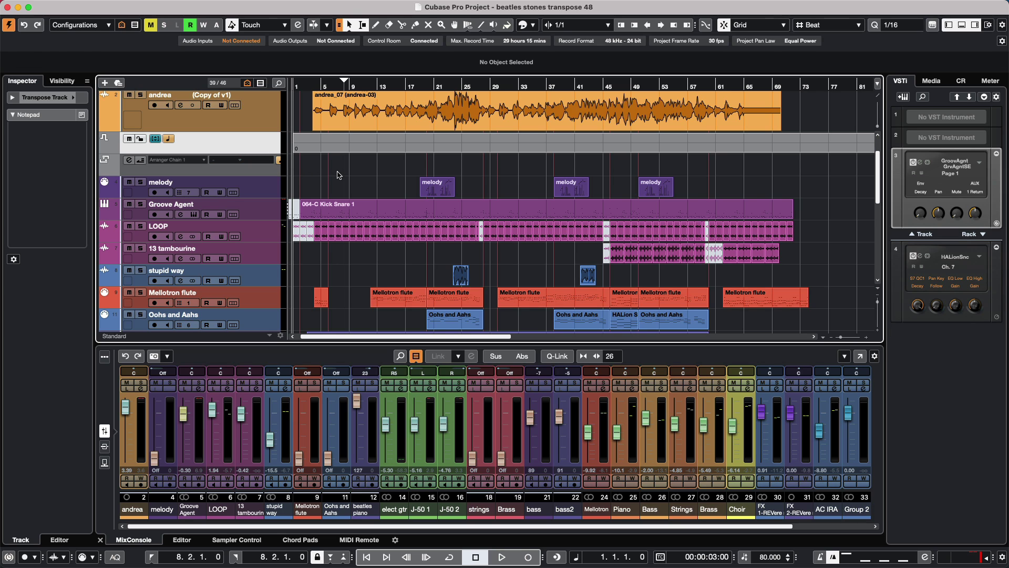
# Colour the Transpose track yellow and put the playhead at bar 10
pyautogui.click(79, 98)
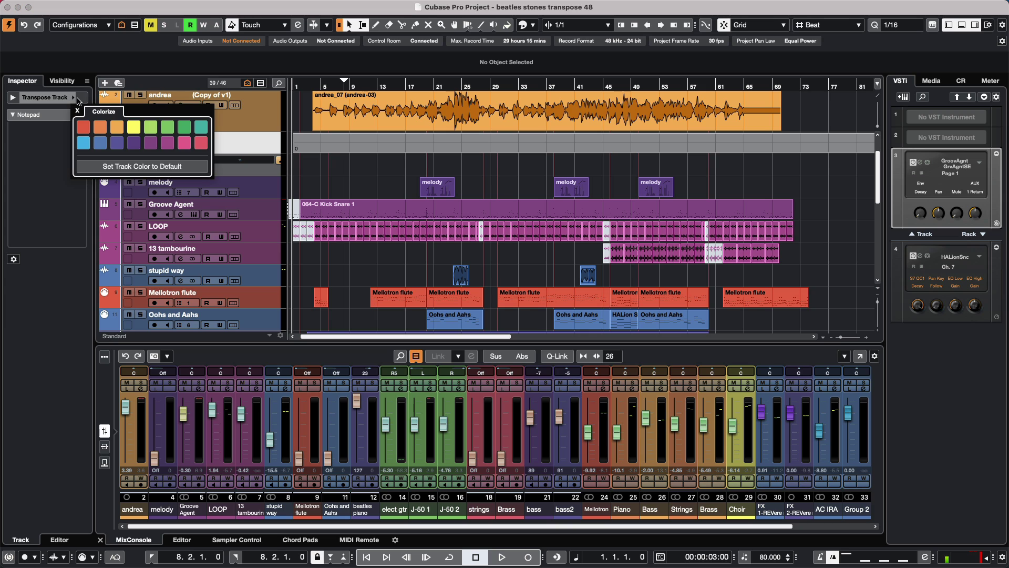
pyautogui.click(134, 128)
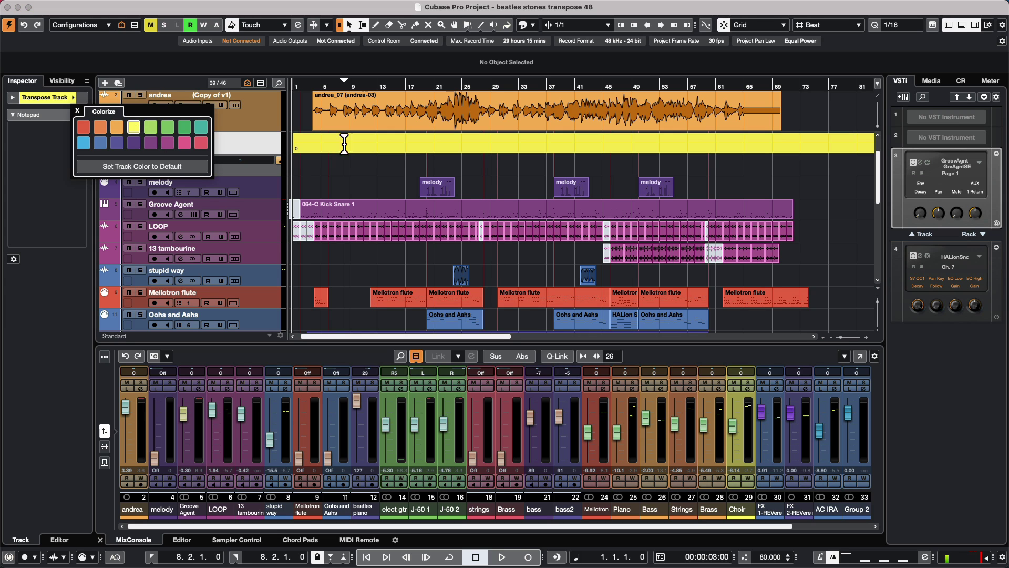
pyautogui.click(357, 173)
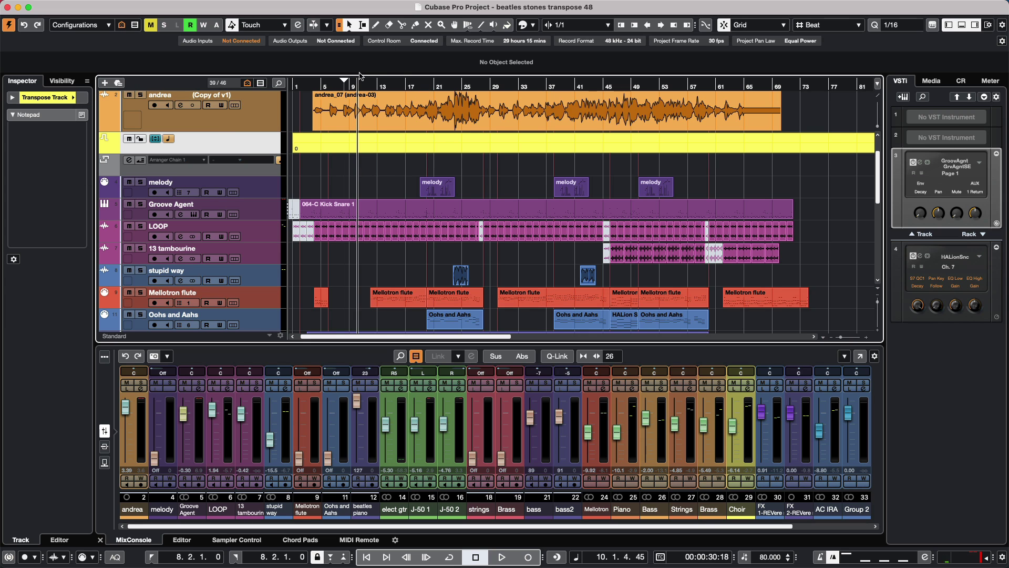
# Start playback from around bar 6
pyautogui.moveTo(345, 85); pyautogui.dragTo(330, 86)
pyautogui.press('space')
pyautogui.scroll(-6, 396, 144)
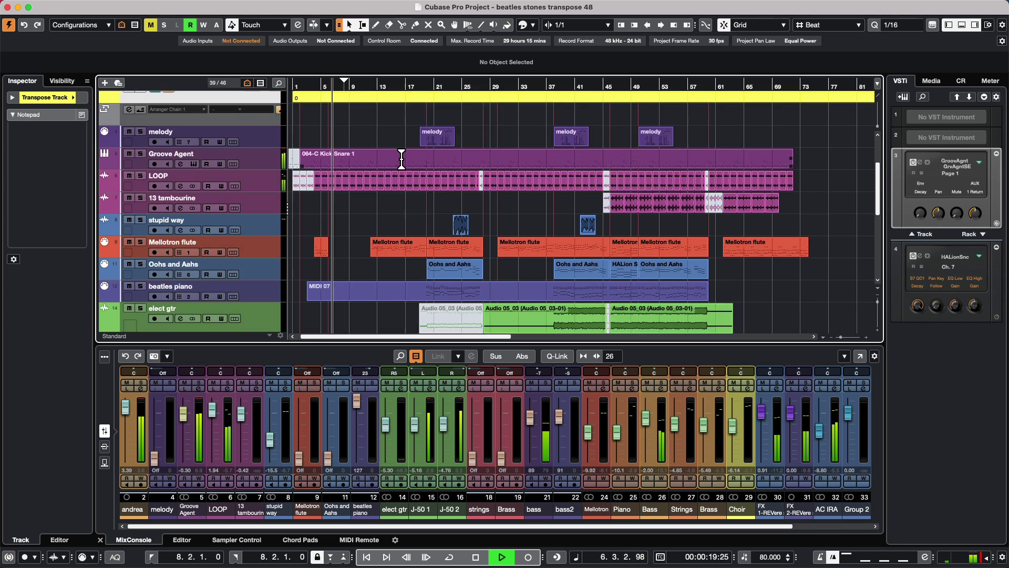
pyautogui.scroll(3, 396, 156)
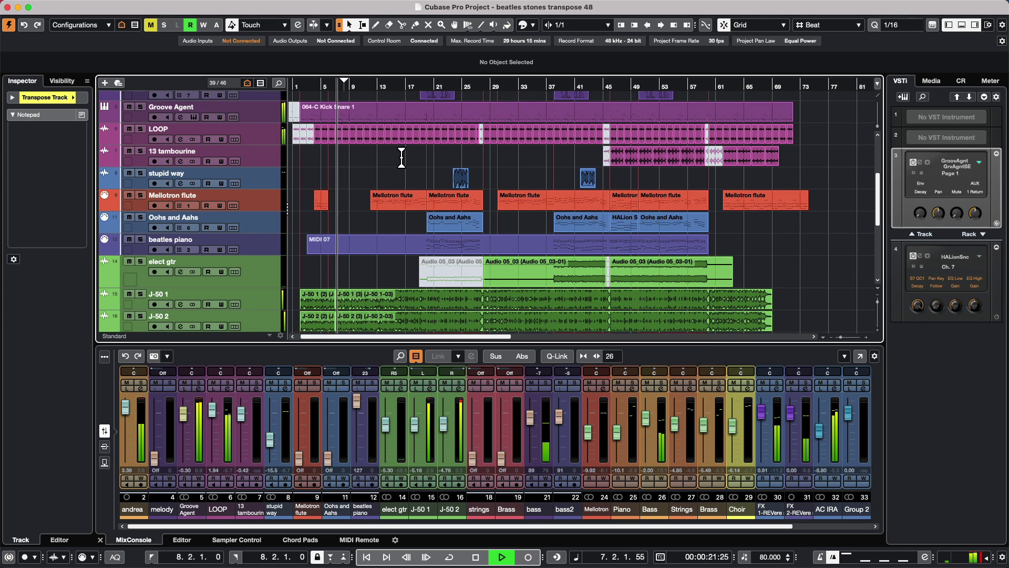
pyautogui.scroll(1, 390, 155)
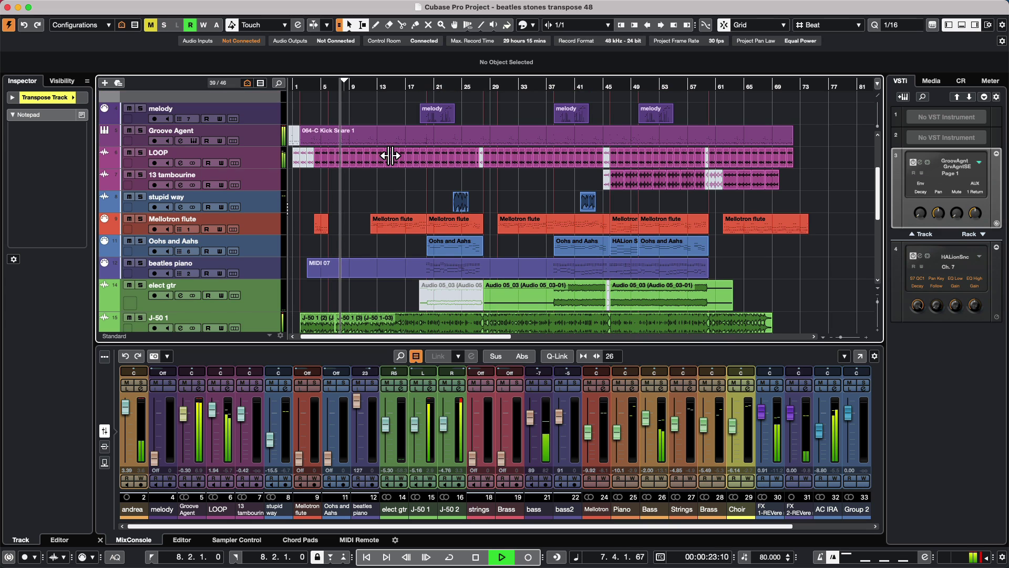
# Toggle the Groove Agent solo off again and scroll up to the Transpose track
pyautogui.click(141, 131)
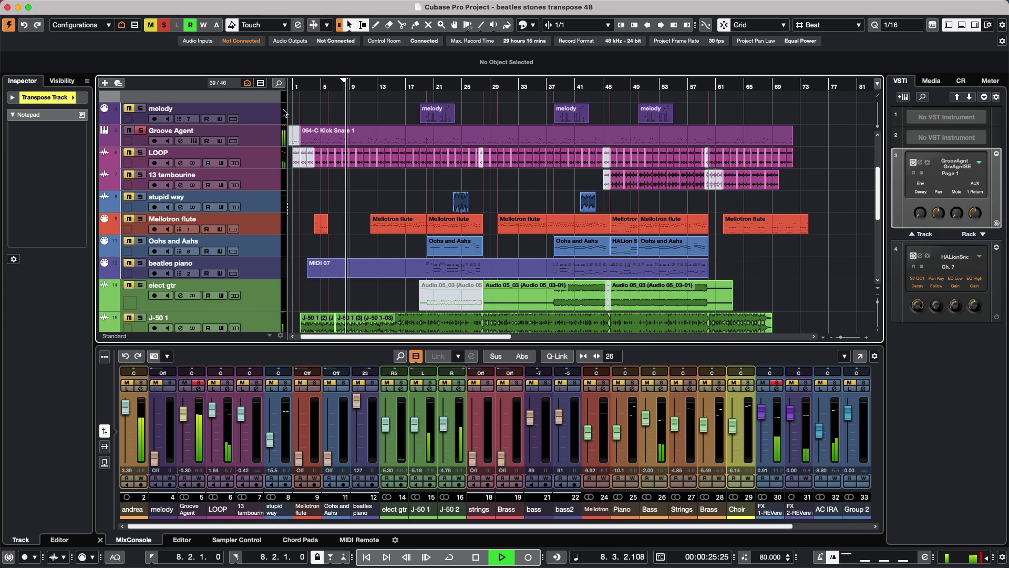
pyautogui.click(140, 130)
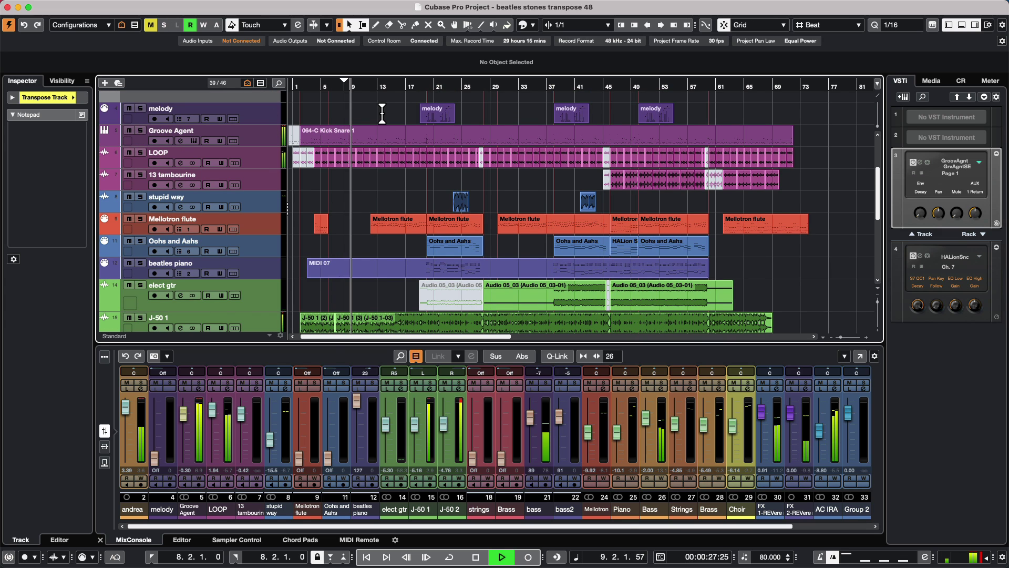
pyautogui.scroll(1, 412, 182)
pyautogui.scroll(3, 412, 183)
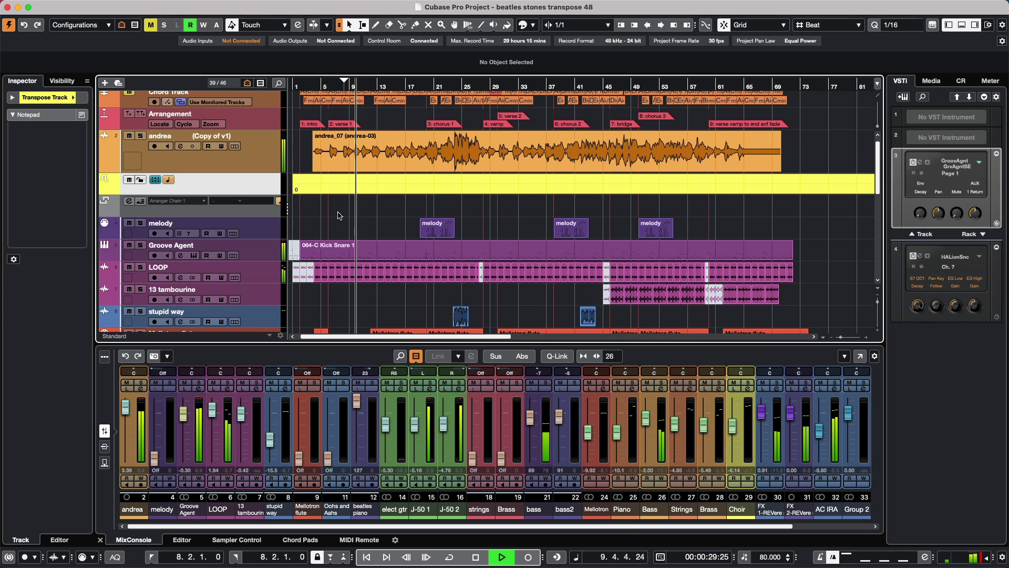
# Draw a transpose change at bar 13 and drag its value down to -2
pyautogui.rightClick(392, 212)
pyautogui.click(410, 211)
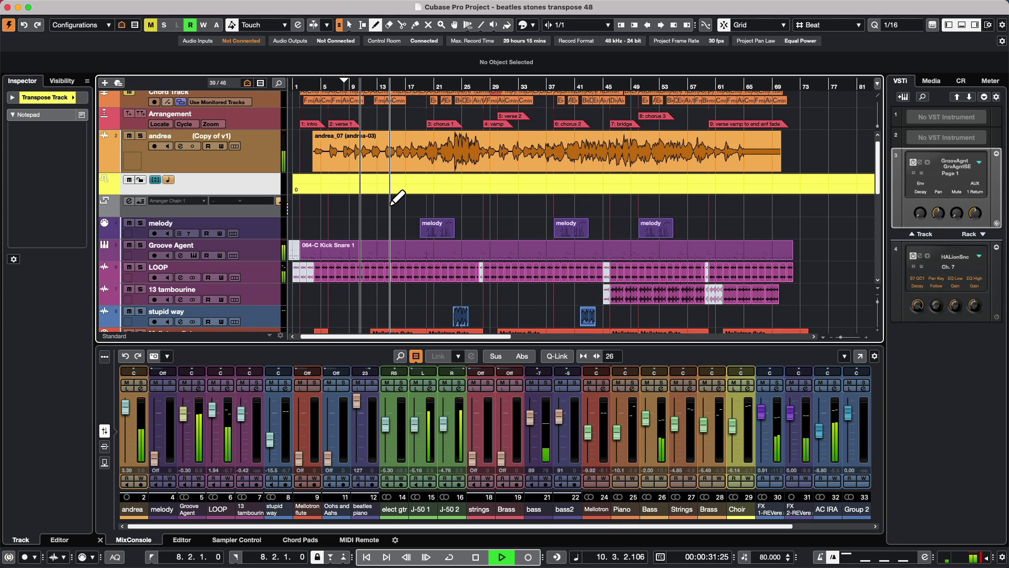
pyautogui.click(382, 192)
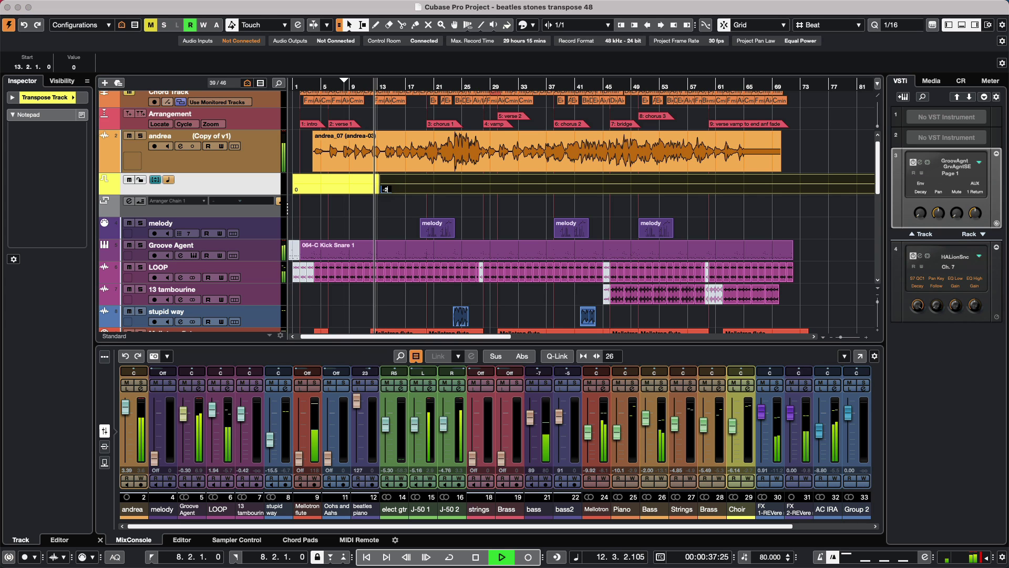
pyautogui.moveTo(385, 189); pyautogui.dragTo(430, 195)
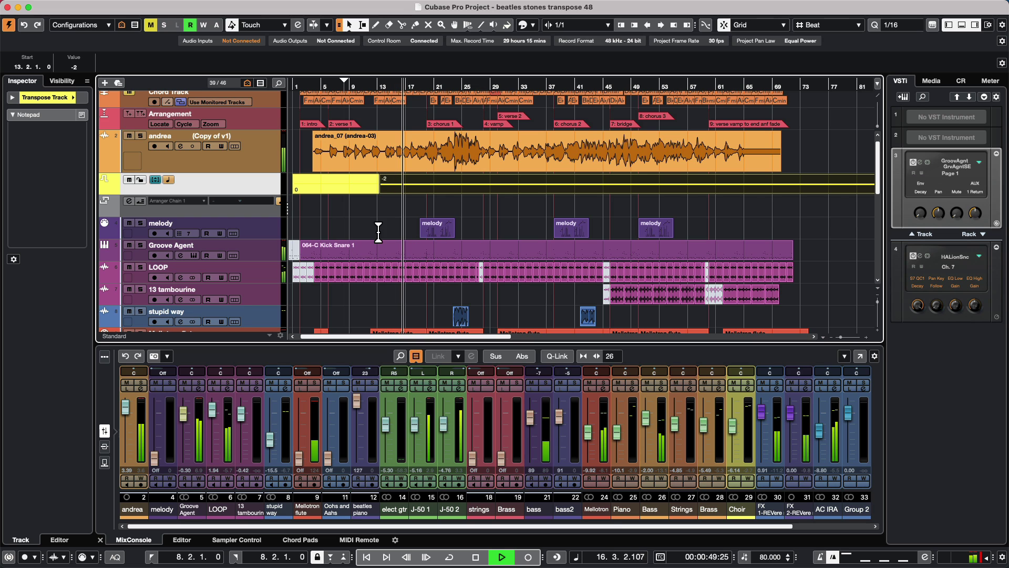
# Stop playback, return the playhead to bar 11, and undo the bar 13 change back to 0
pyautogui.press('space')
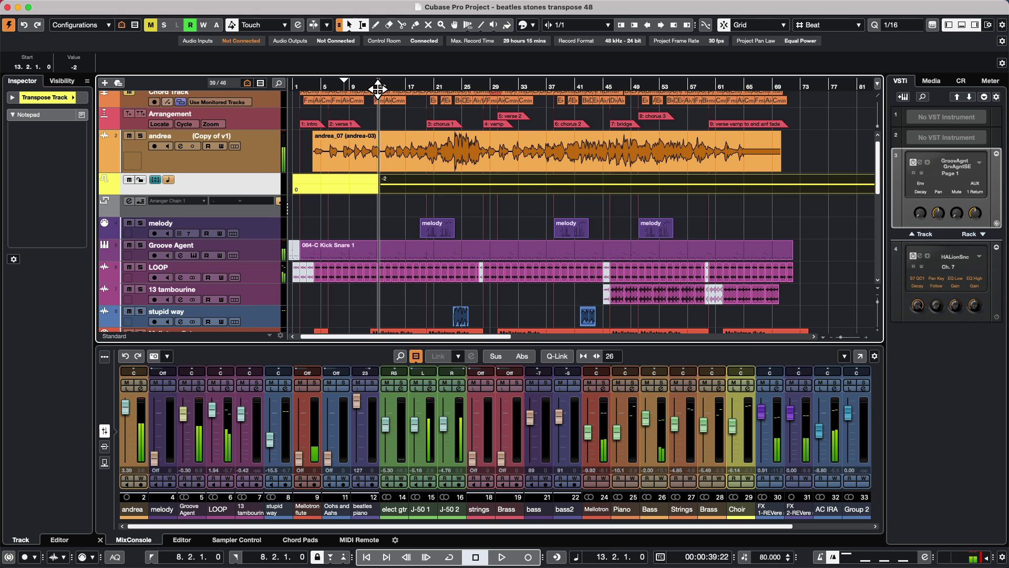
pyautogui.click(372, 86)
pyautogui.press('super+z')
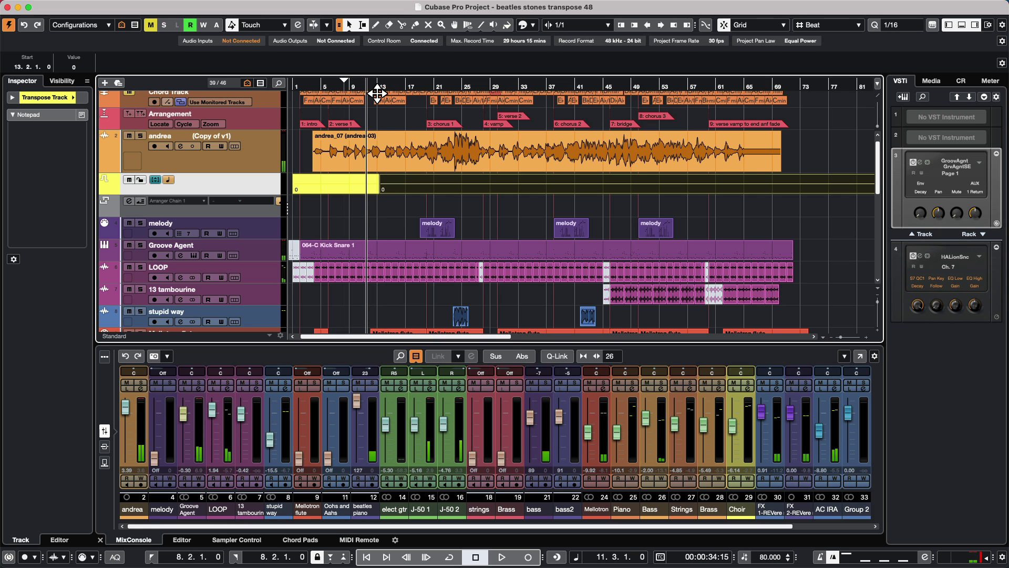
# Select the Kick Snare part and LOOP events to check their Independent Global Transpose
pyautogui.click(819, 254)
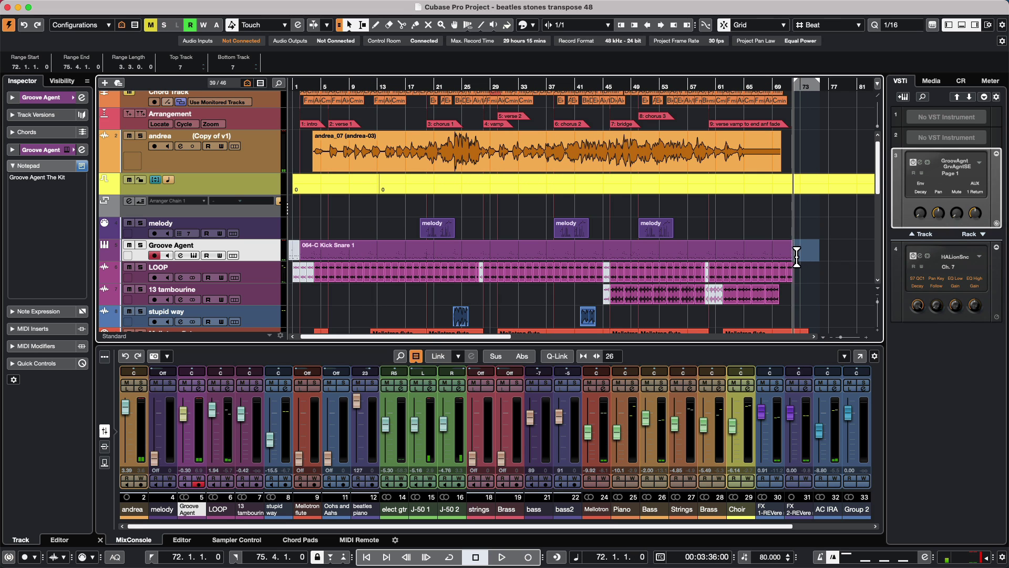
pyautogui.click(767, 262)
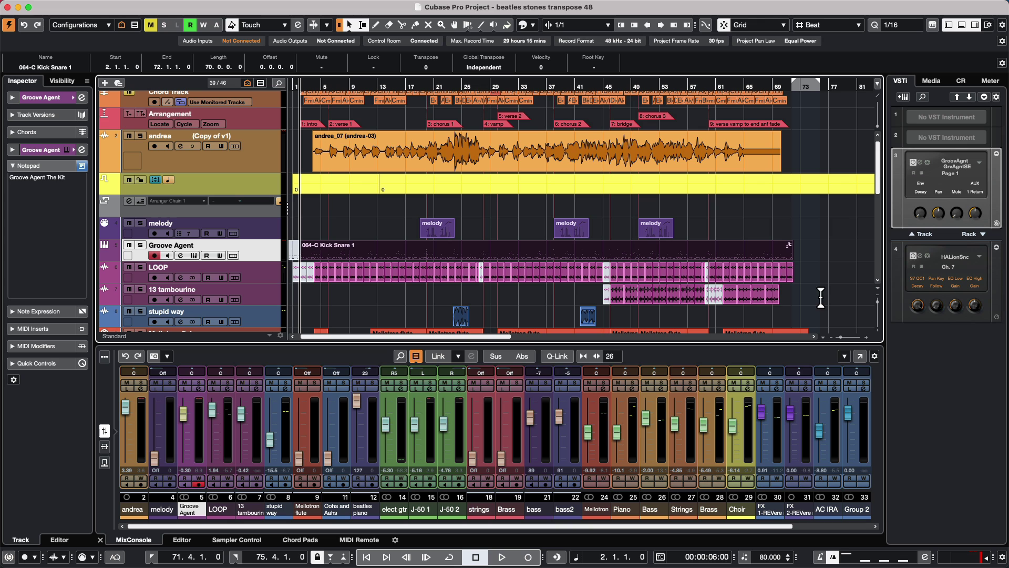
pyautogui.moveTo(788, 299); pyautogui.dragTo(302, 269)
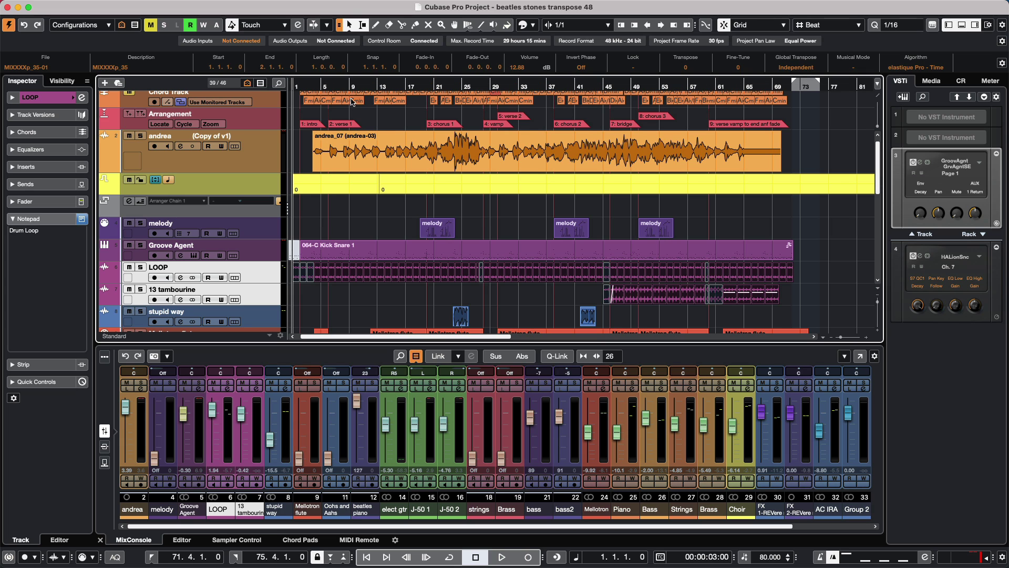
# Set the bar 13 transpose event to -2, zoom around bar 9, and play from bar 7
pyautogui.click(336, 85)
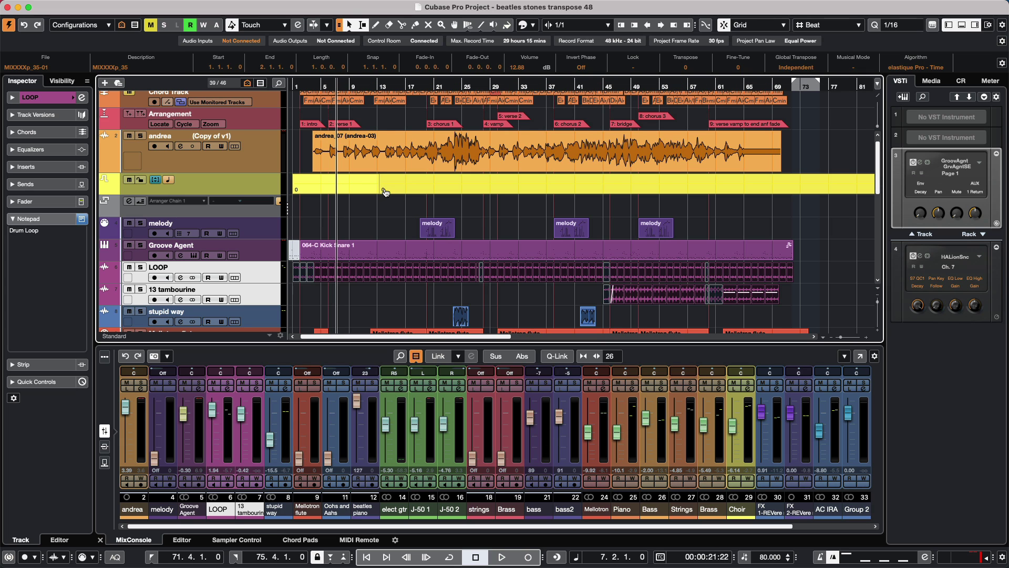
pyautogui.click(385, 190)
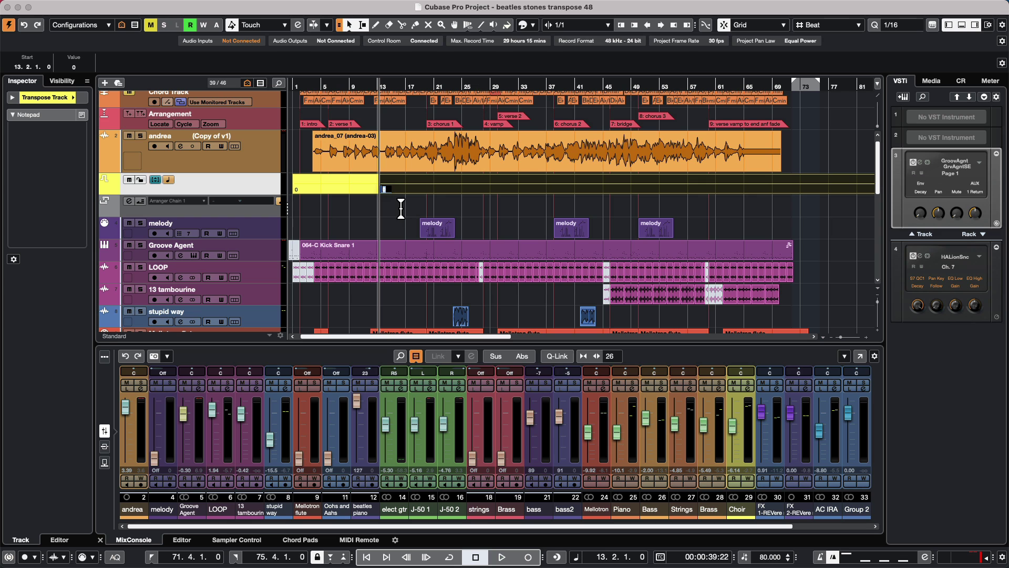
pyautogui.press('Return')
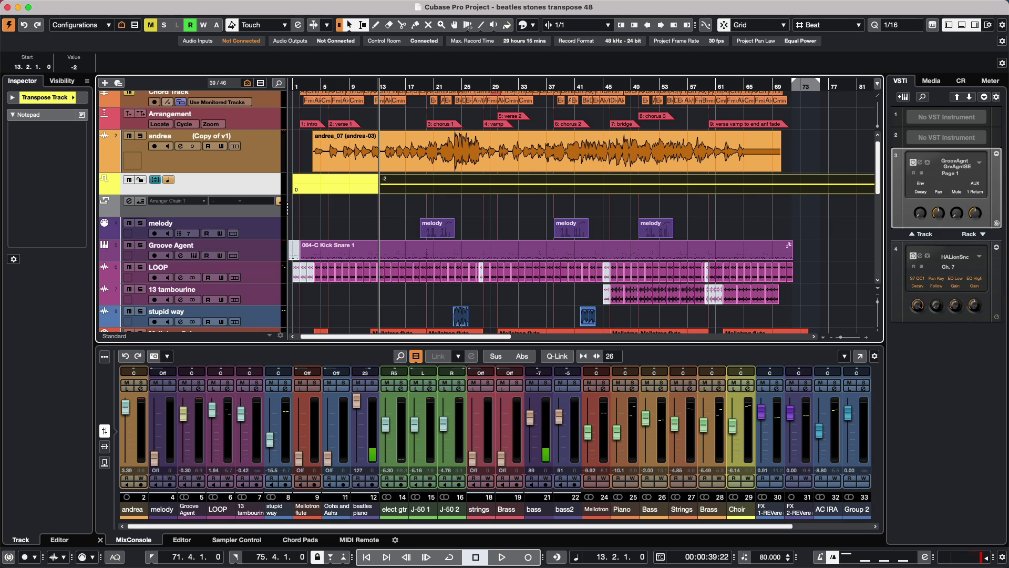
pyautogui.moveTo(372, 86); pyautogui.dragTo(384, 200)
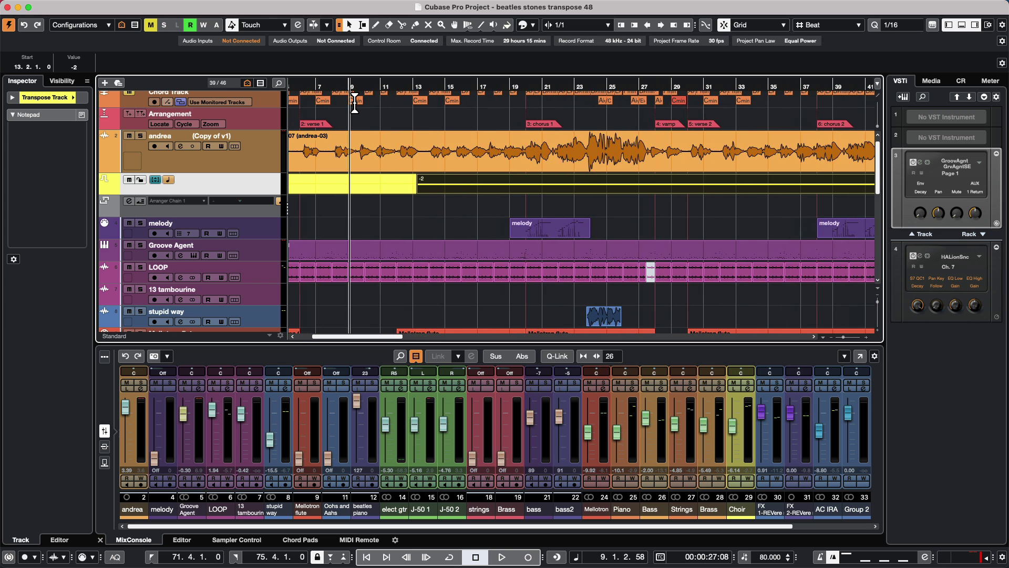
pyautogui.press('space')
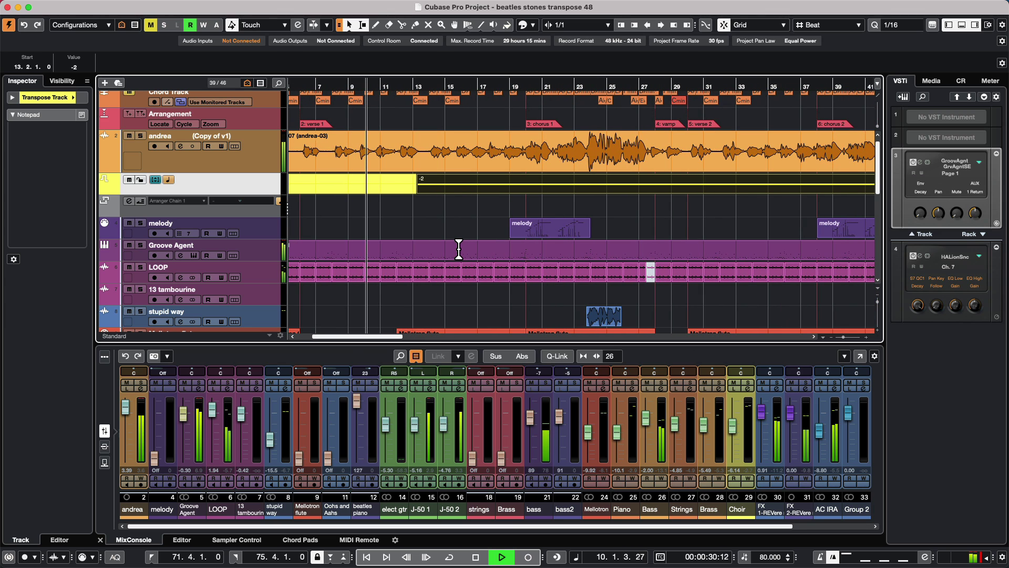
# Draw a 0 transpose change at bar 16 and a +1 change near bar 17
pyautogui.rightClick(447, 216)
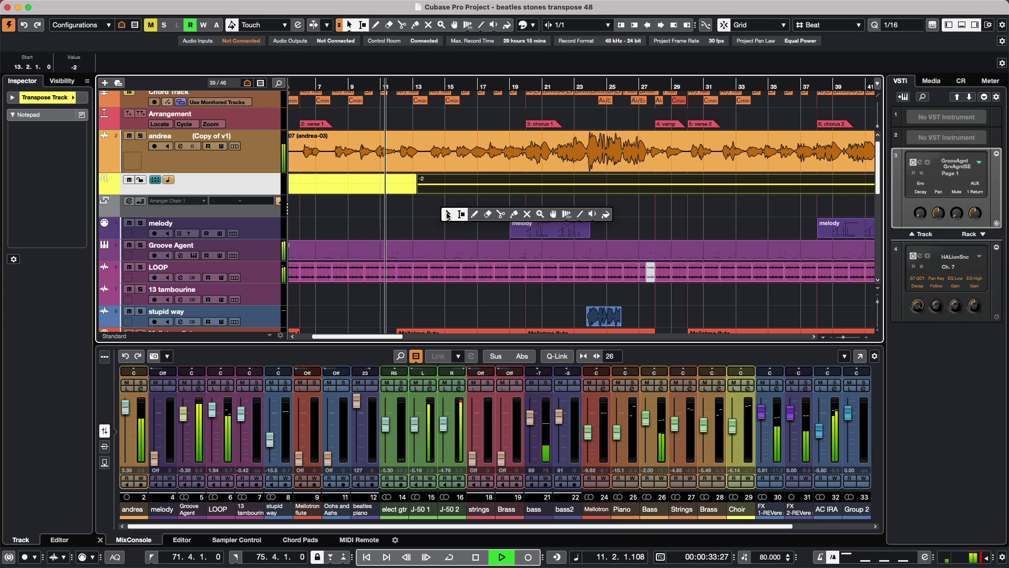
pyautogui.click(473, 214)
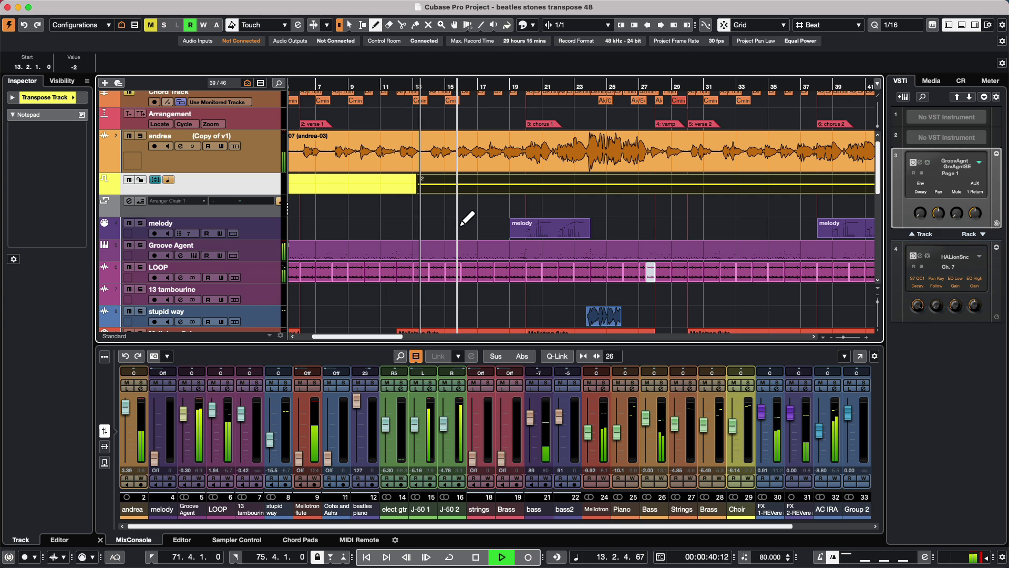
pyautogui.click(462, 197)
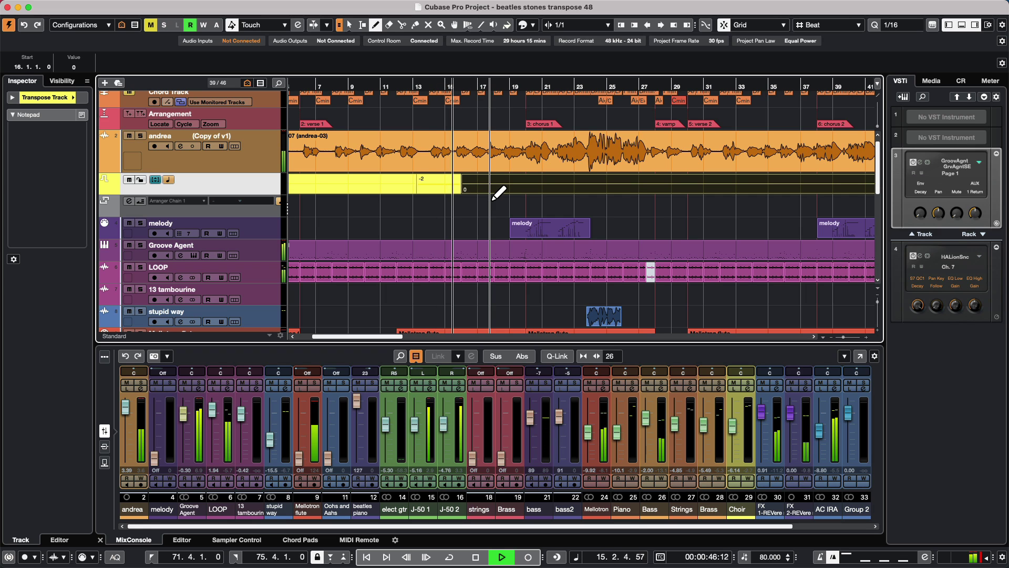
pyautogui.click(491, 198)
pyautogui.press('1')
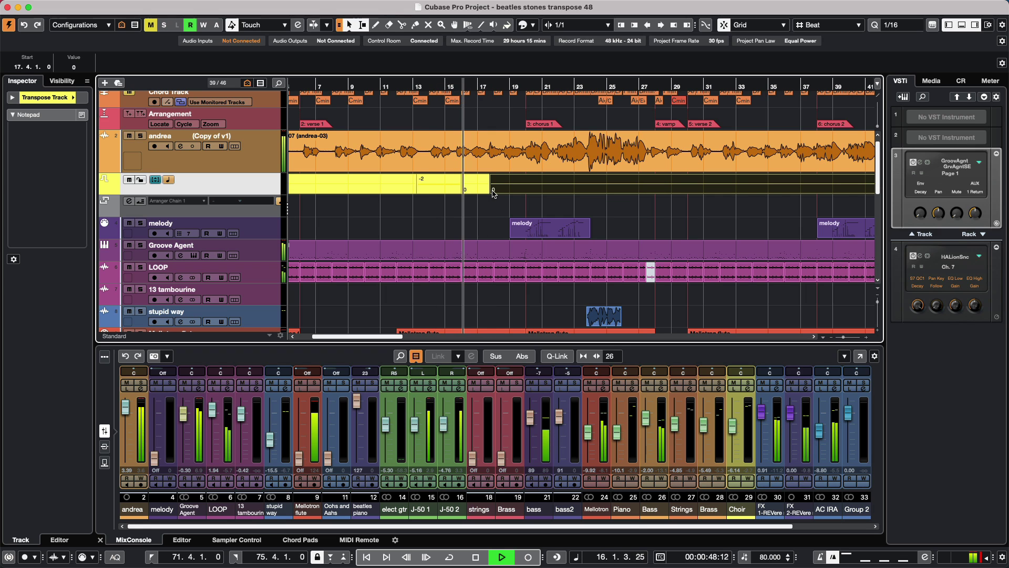
pyautogui.moveTo(500, 205); pyautogui.dragTo(498, 203)
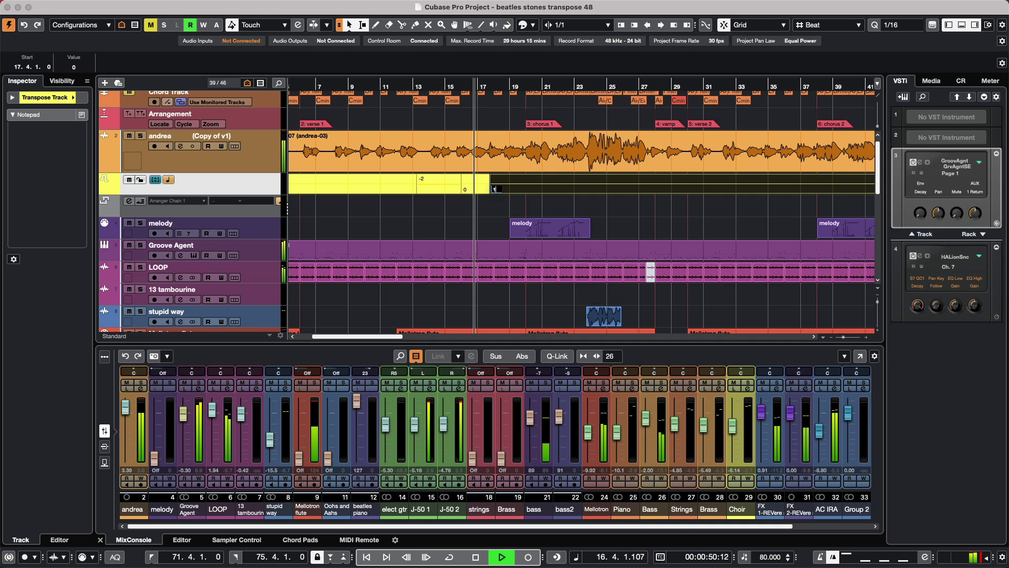
# Add a 0 transpose change at bar 19, switch to Range Selection, and stop playback
pyautogui.rightClick(528, 203)
pyautogui.click(548, 202)
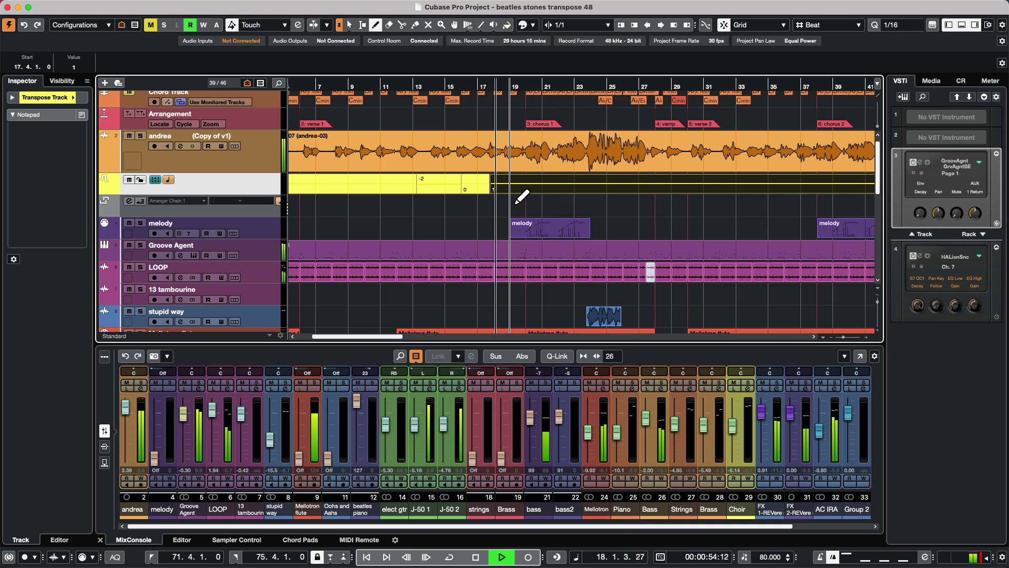
pyautogui.click(514, 185)
pyautogui.rightClick(531, 205)
pyautogui.click(535, 206)
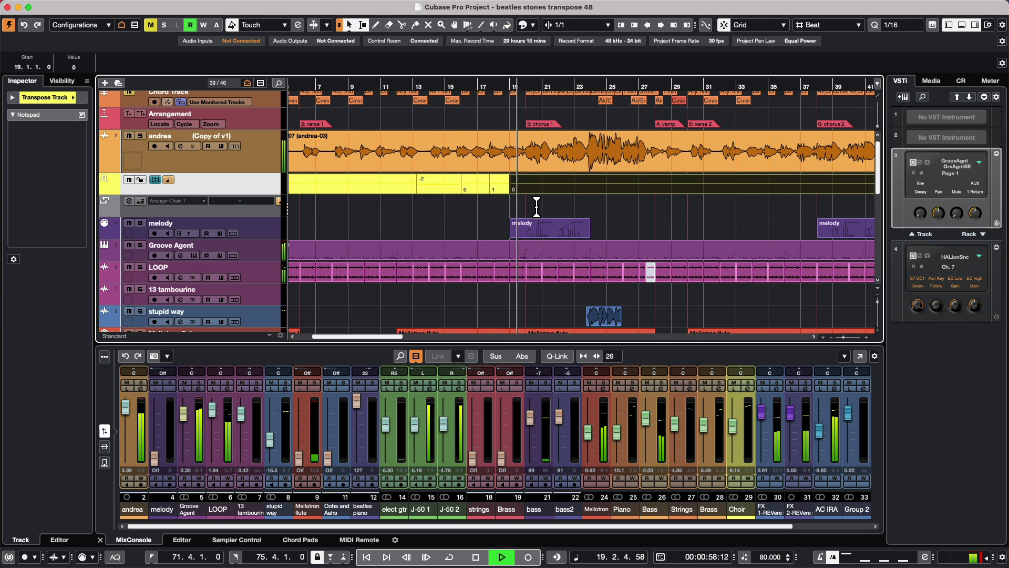
pyautogui.press('space')
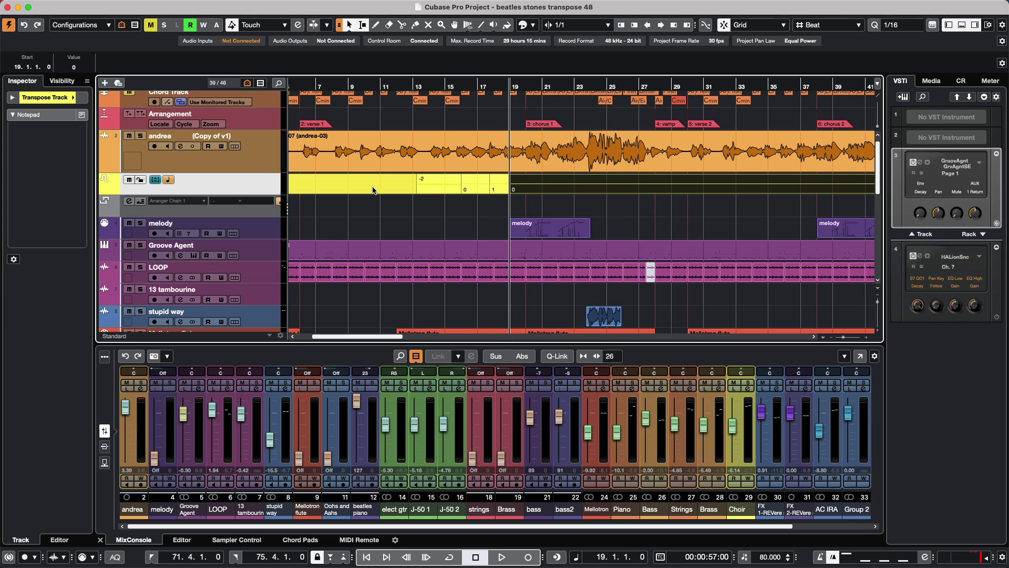